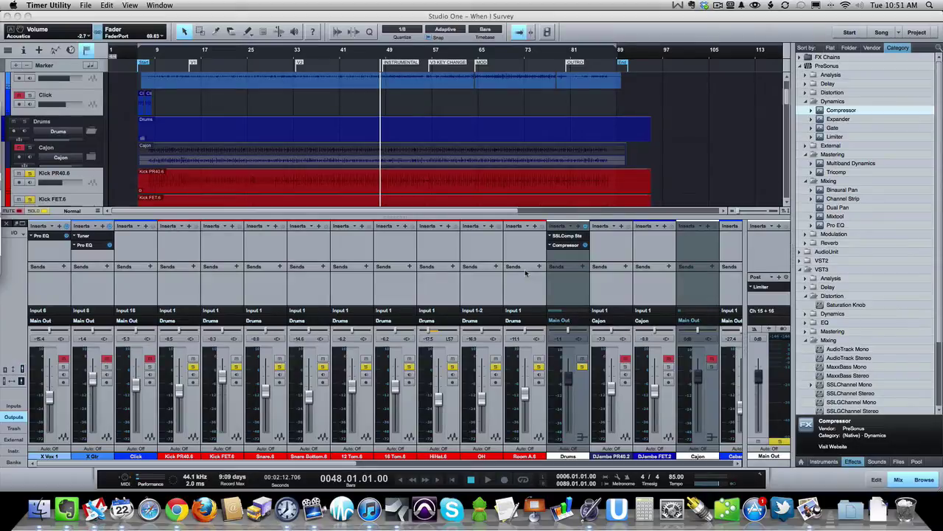
Open the Drums bus Compressor and, during playback, set the Drums fader to -0.9 dB.
left_click(585, 246)
key("space")
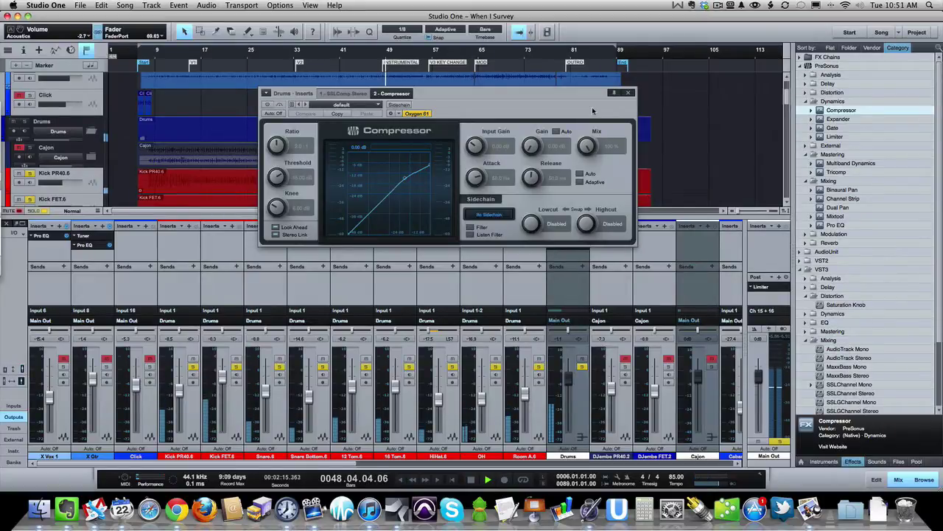
left_click(570, 402)
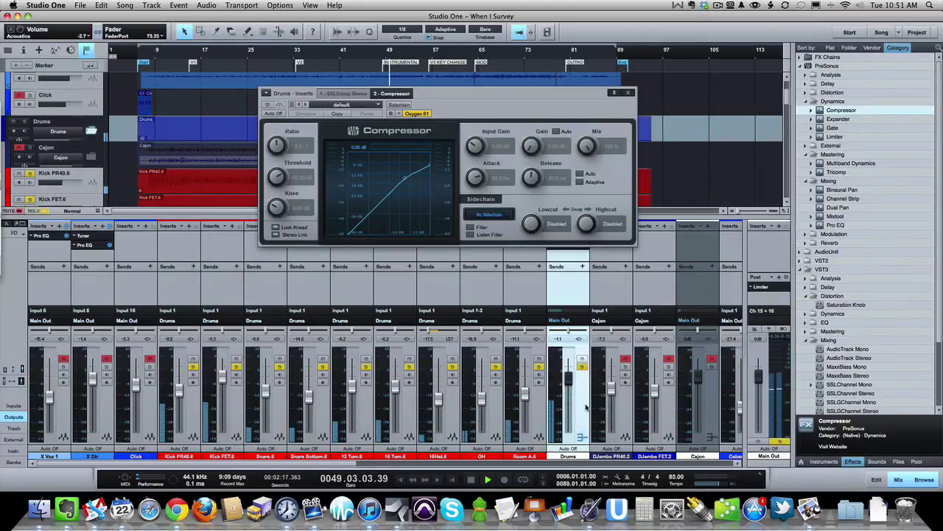
scroll(588, 407, "down", 3)
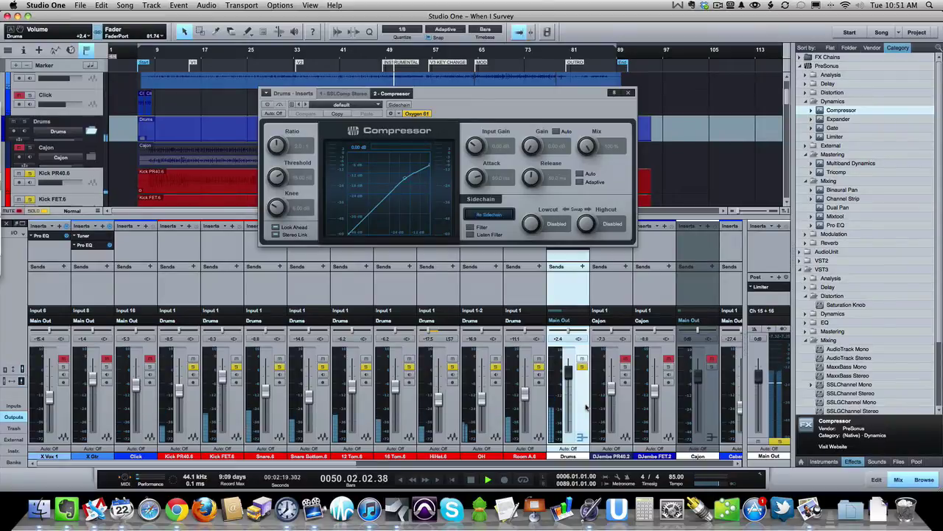
scroll(588, 407, "down", 3)
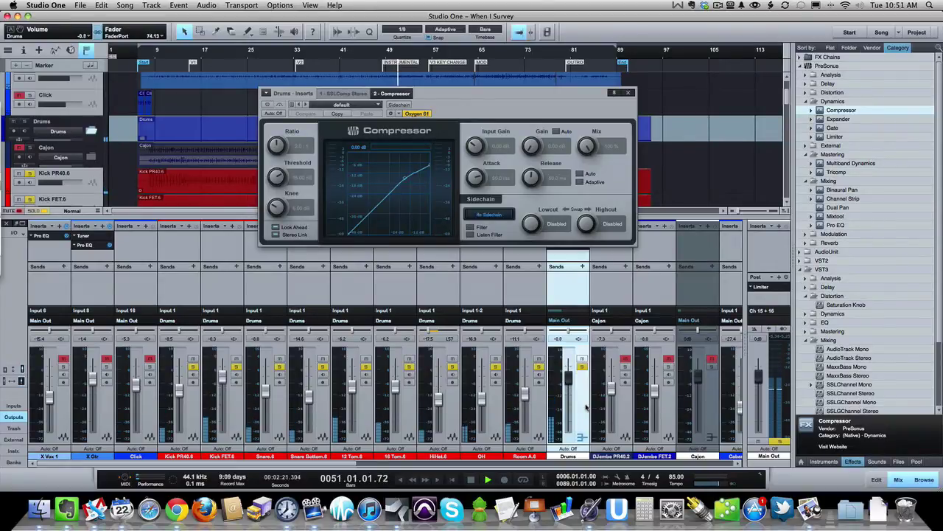
key("space")
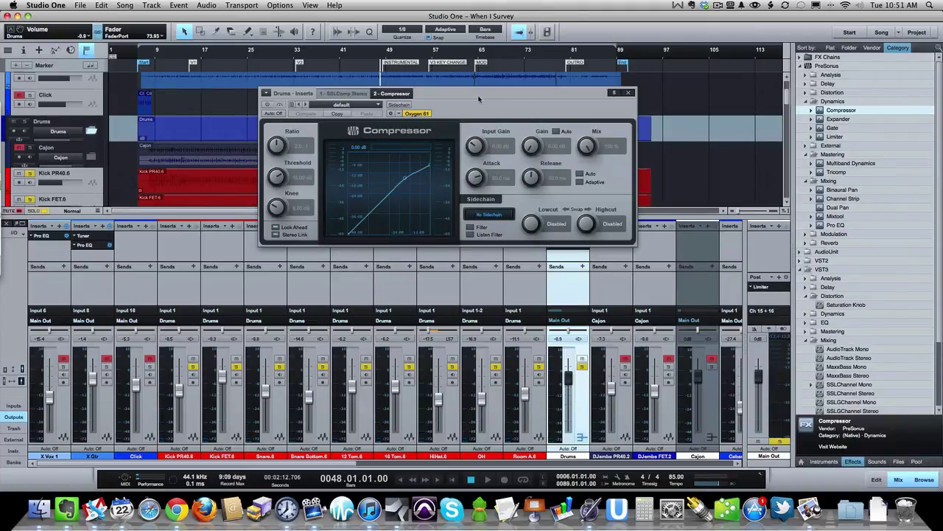
Move the Compressor window aside, lower the Threshold, and start playback.
left_click_drag(479, 98, 461, 121)
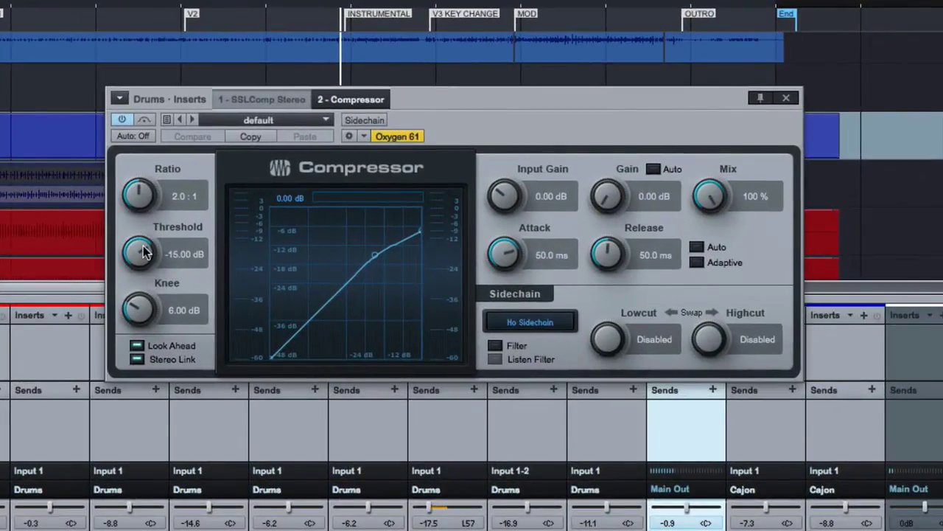
left_click_drag(144, 256, 135, 285)
key("space")
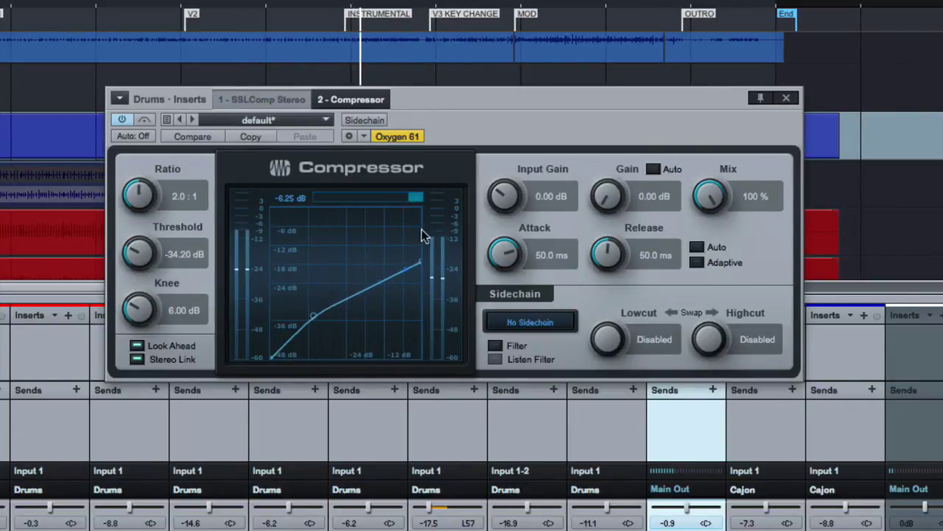
Add makeup gain to 4.80 dB with threshold at -34.20 dB, then audition again.
left_click_drag(606, 196, 607, 183)
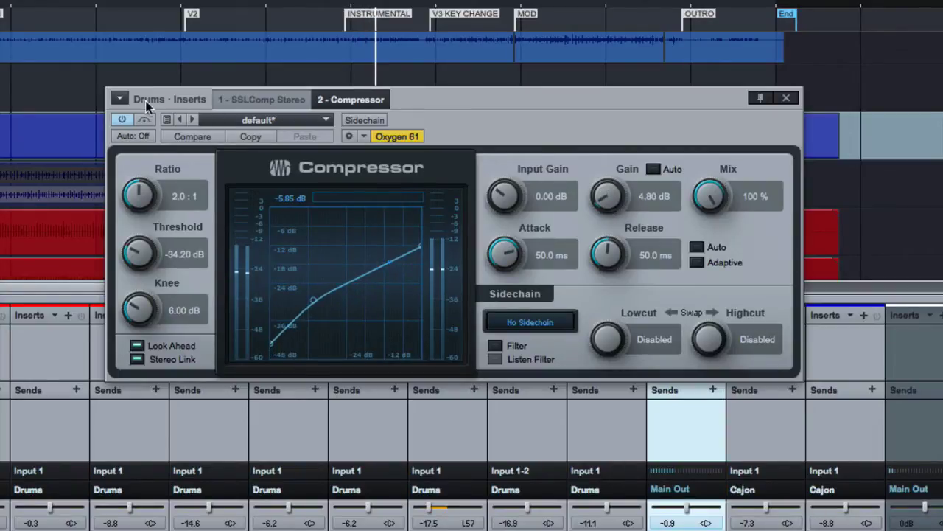
left_click(145, 119)
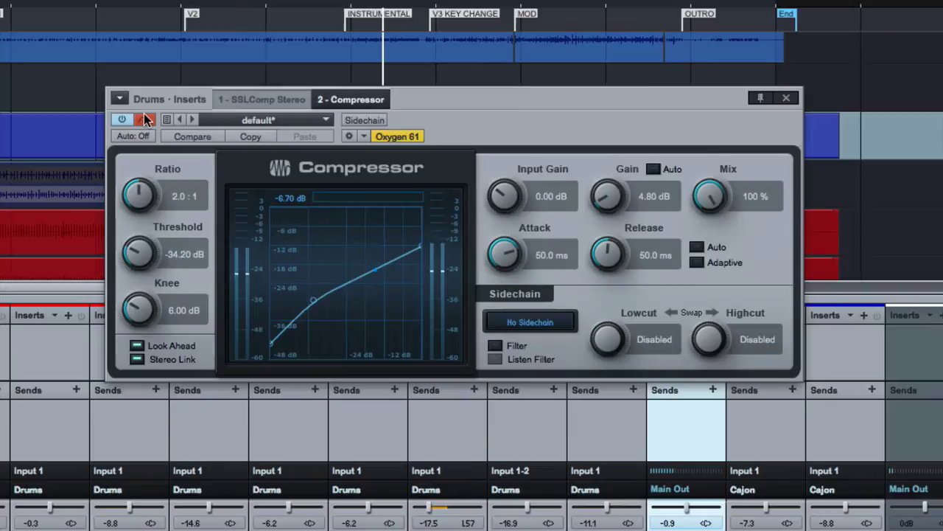
left_click(144, 119)
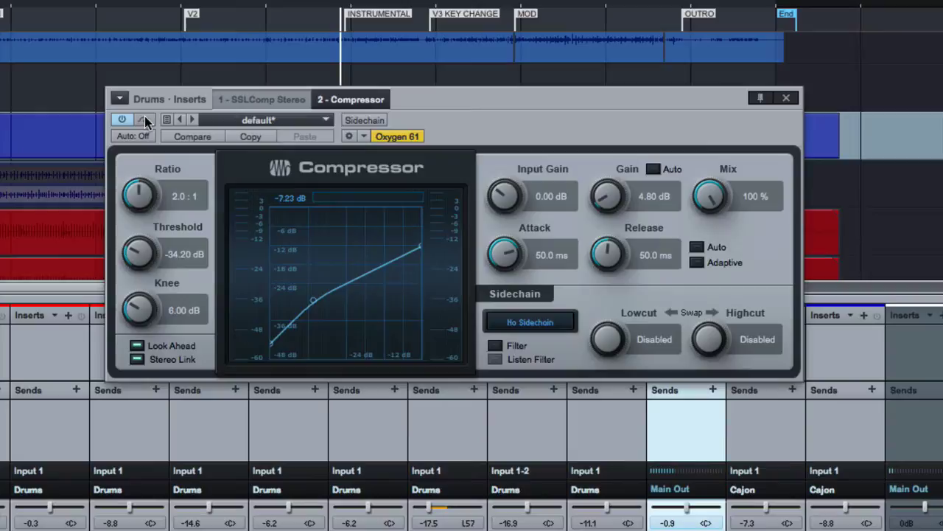
key("space")
key("space")
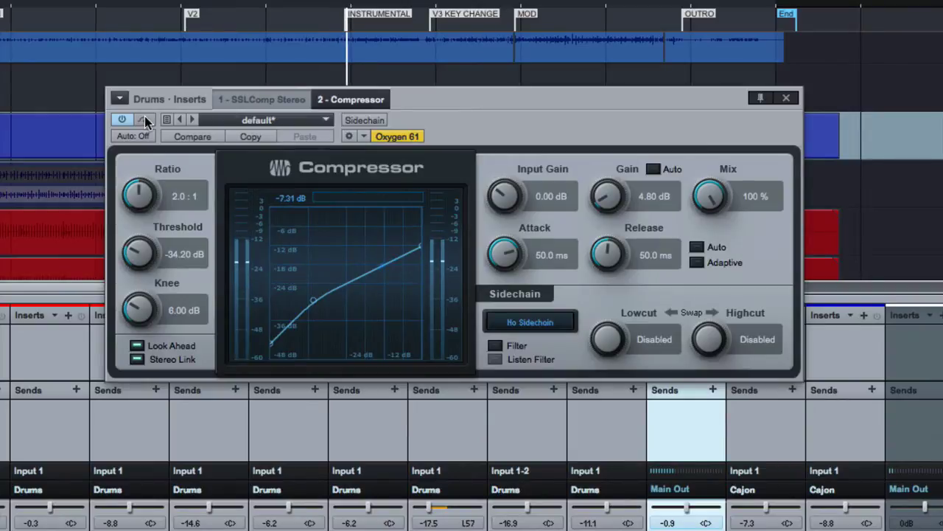
Dial in Ratio 6.5:1, Threshold -42.60 dB, Attack 11.7 ms, Release 65.2 ms, Gain 12.72 dB.
left_click_drag(148, 204, 143, 173)
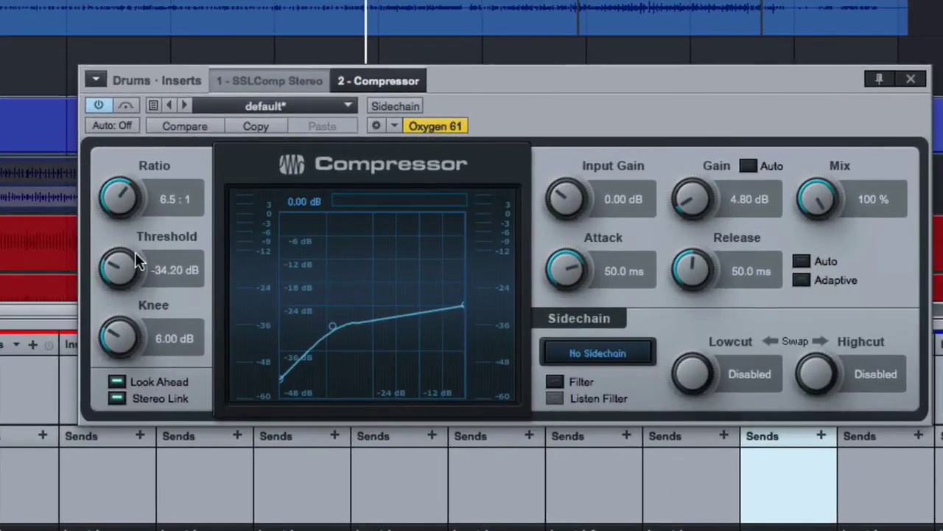
left_click_drag(136, 262, 118, 269)
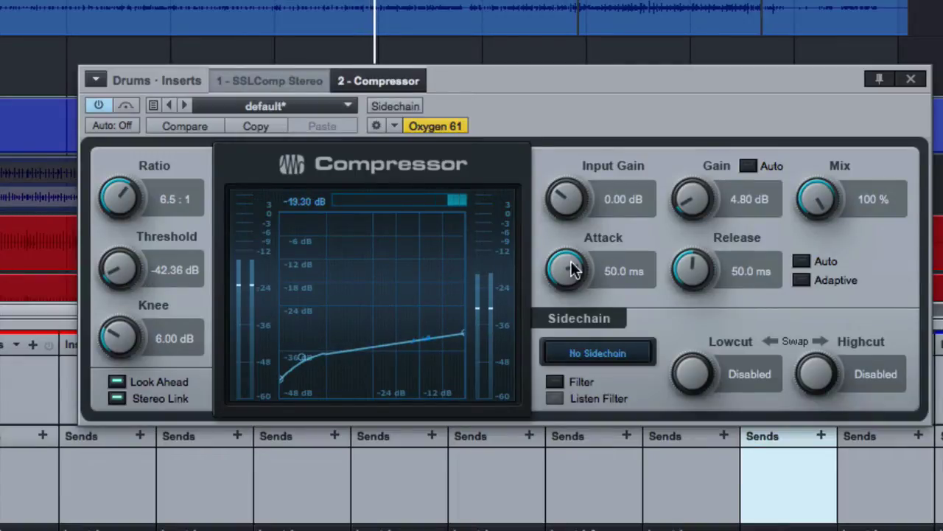
left_click_drag(573, 269, 567, 297)
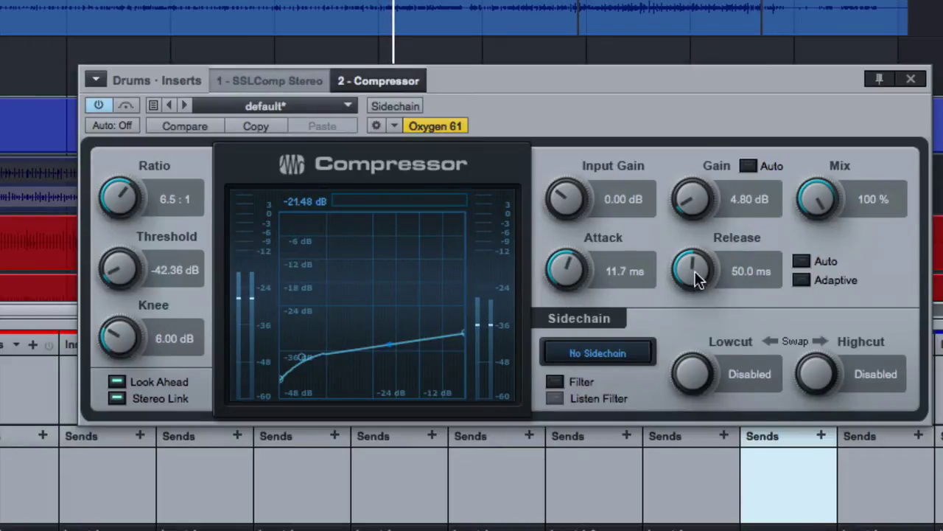
left_click_drag(697, 278, 695, 266)
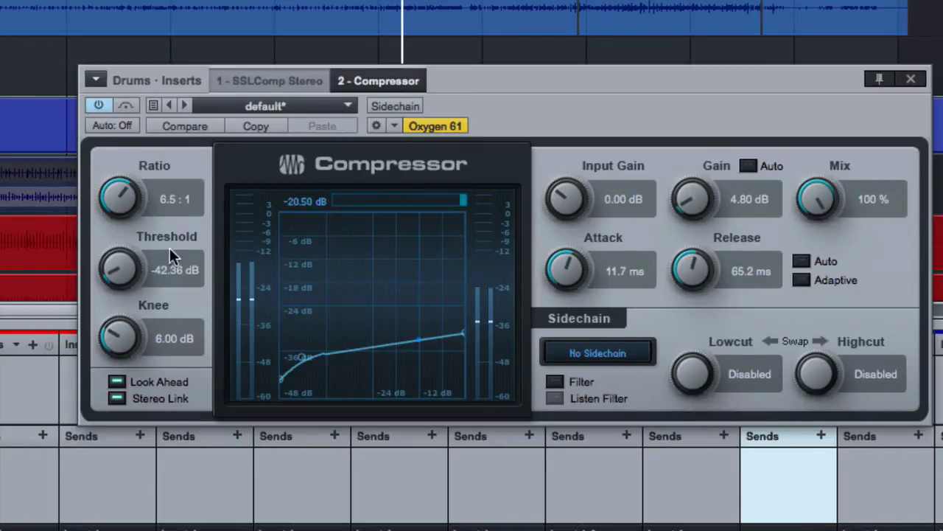
left_click_drag(134, 262, 131, 257)
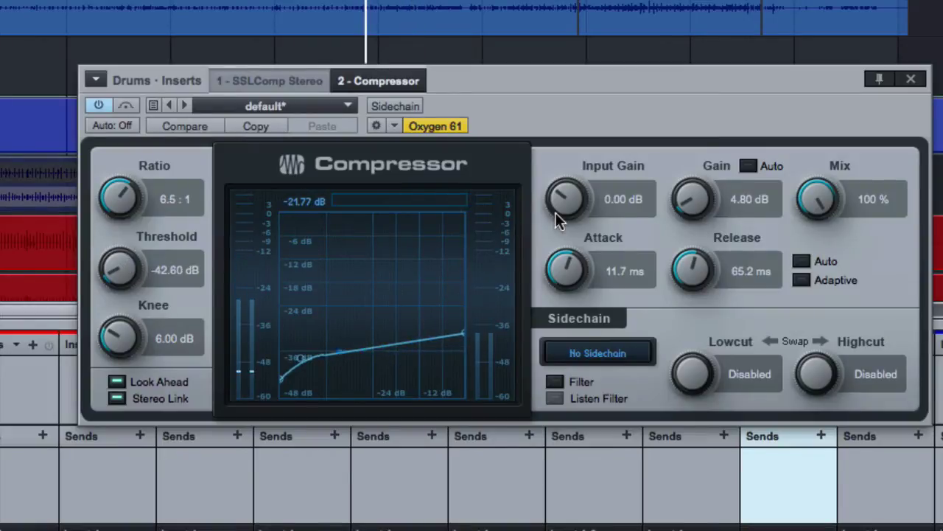
left_click_drag(696, 202, 699, 169)
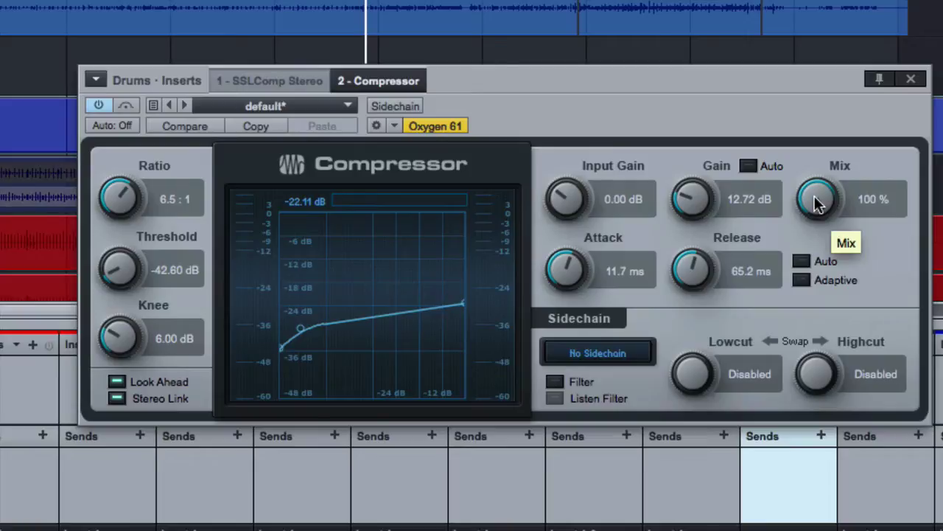
Sweep the Compressor Mix knob between 0% and 100% to compare dry and compressed drums.
left_click_drag(817, 201, 826, 327)
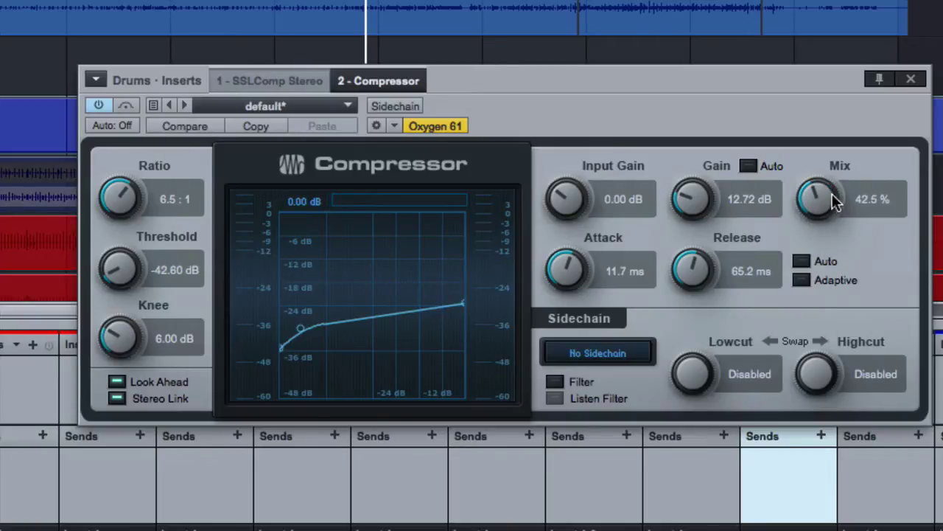
left_click_drag(835, 203, 815, 285)
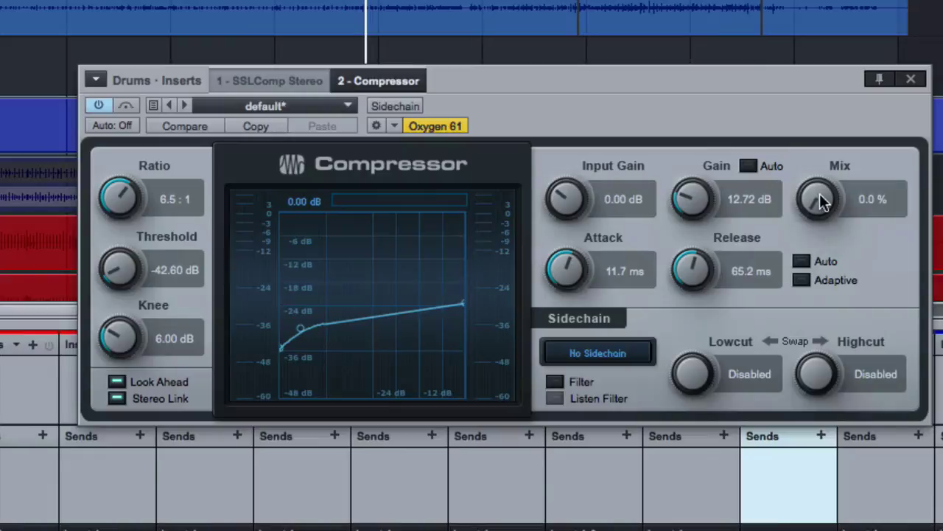
left_click_drag(824, 203, 783, 357)
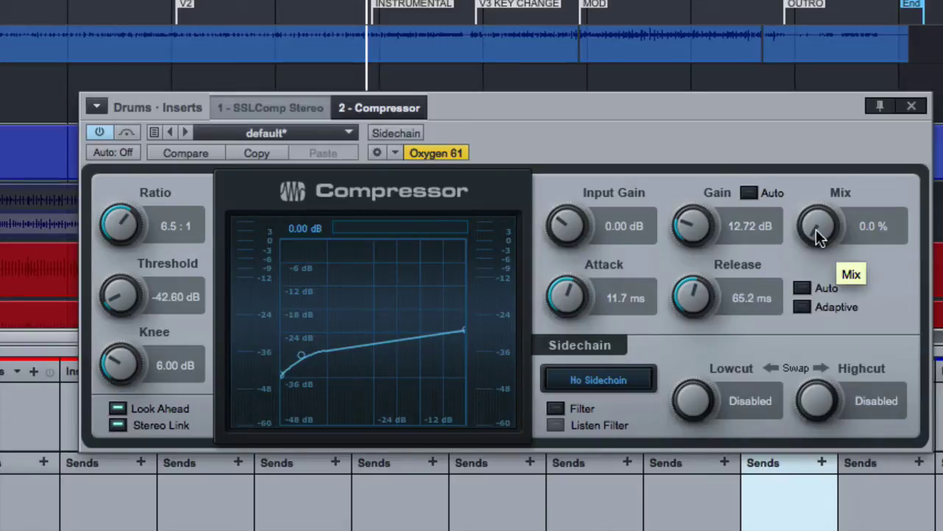
left_click_drag(817, 225, 829, 0)
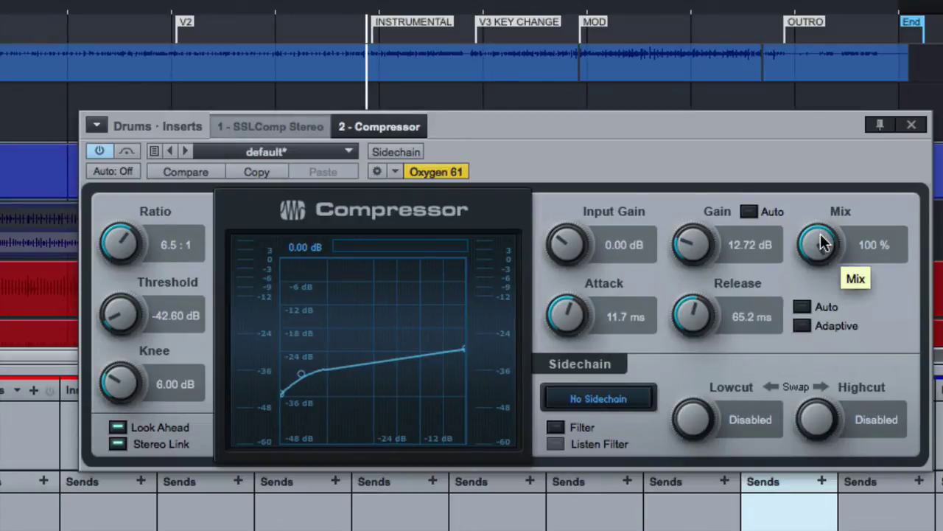
left_click_drag(826, 248, 825, 303)
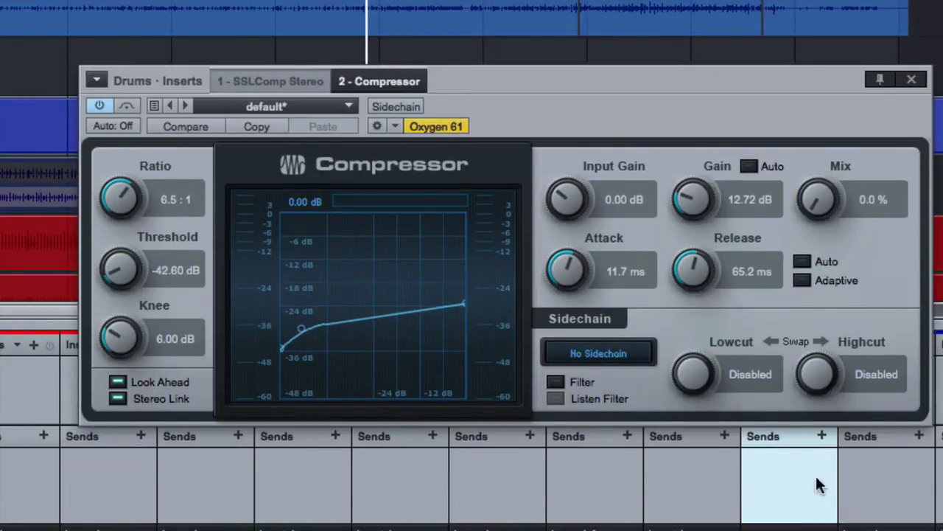
left_click_drag(818, 201, 817, 111)
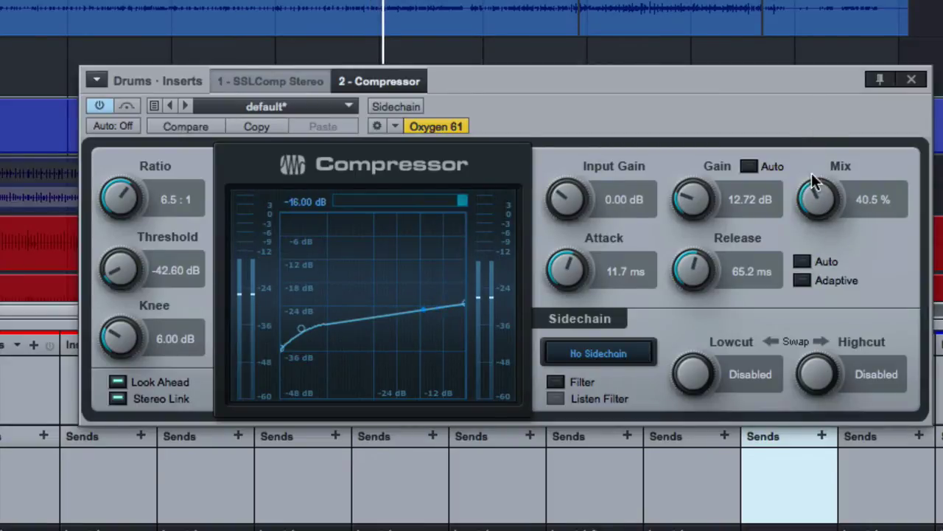
left_click_drag(812, 193, 815, 110)
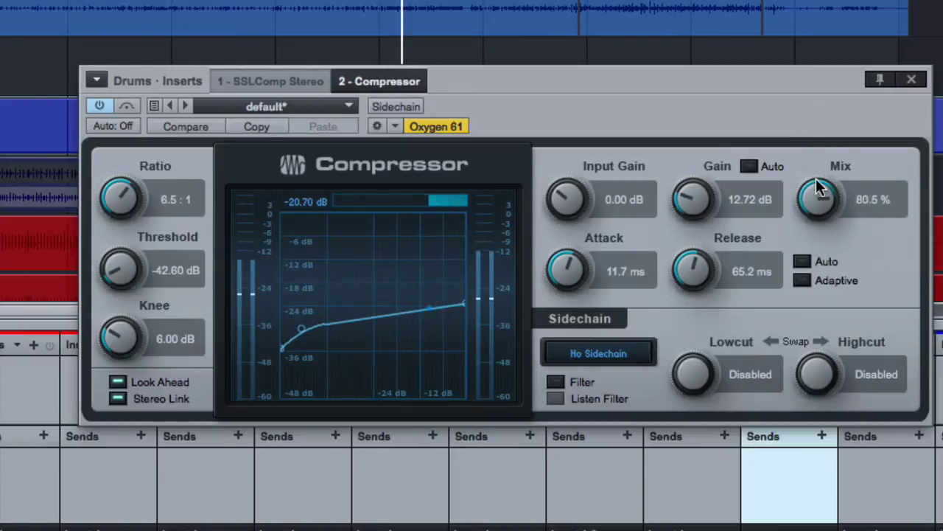
left_click_drag(818, 185, 814, 280)
Lower the Compressor Mix to 28% and pull the Cajon fader down to -29.9 dB.
left_click_drag(817, 200, 815, 216)
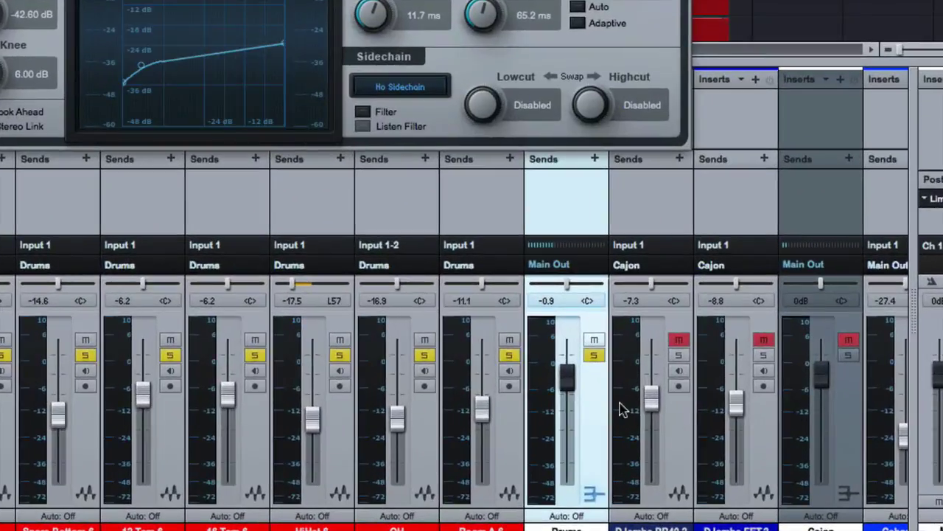
left_click_drag(658, 411, 654, 451)
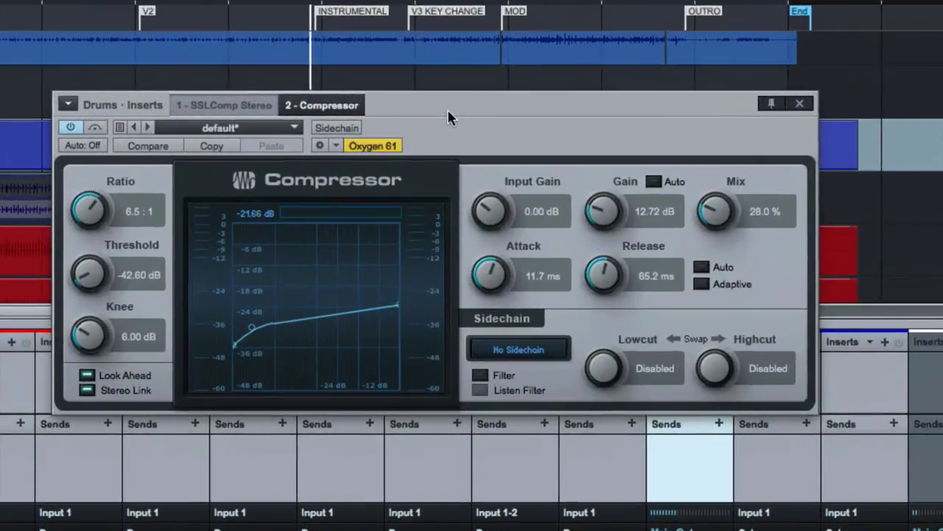
Set the Compressor Mix to 26.5% and start playback.
left_click_drag(712, 211, 715, 209)
left_click_drag(666, 121, 671, 101)
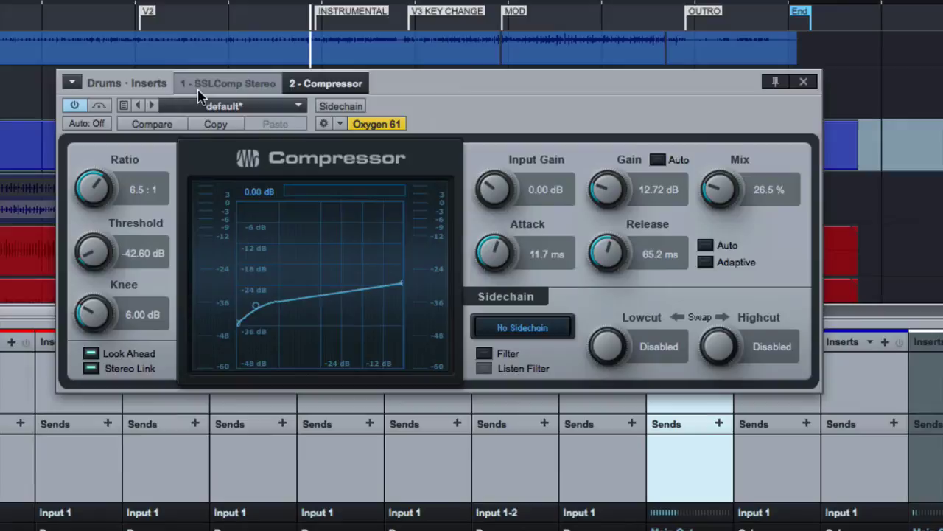
key("space")
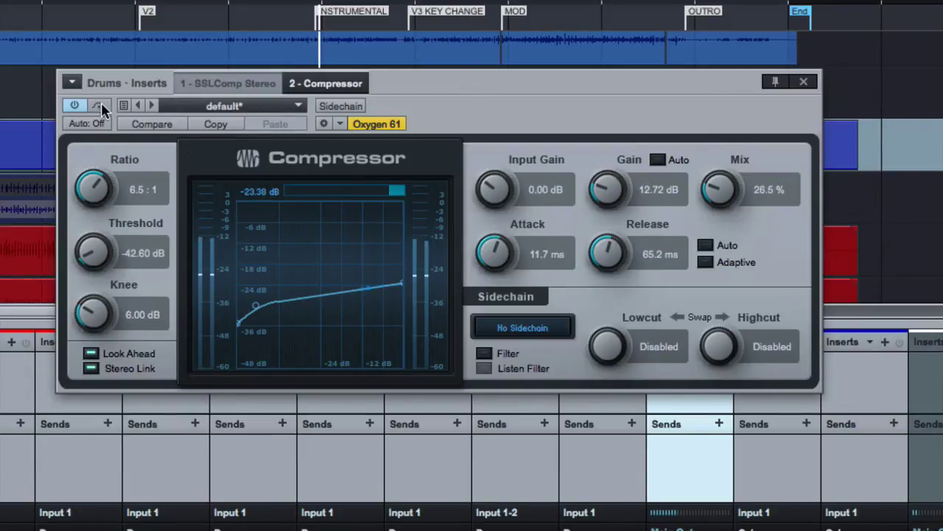
Compare with the Compressor bypassed, re-enable it, stop playback, and raise Mix to 30.5%.
left_click(100, 106)
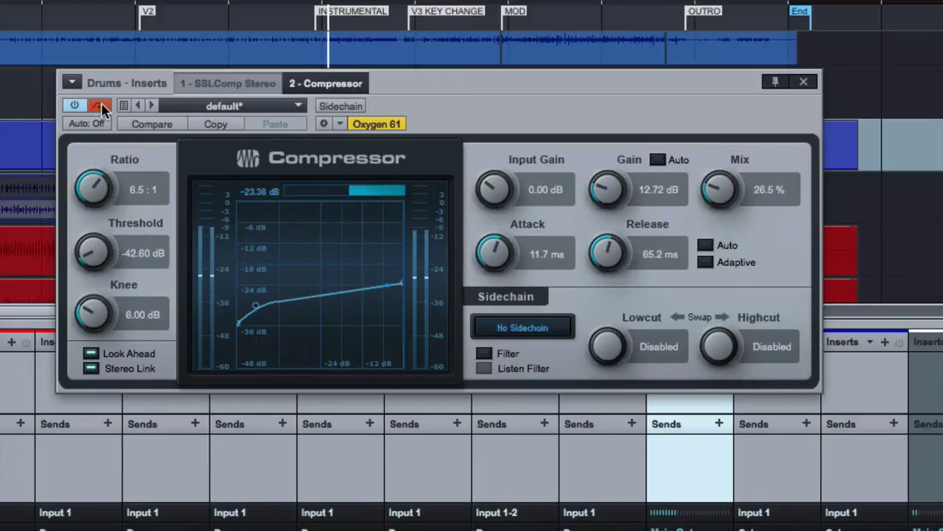
left_click(101, 106)
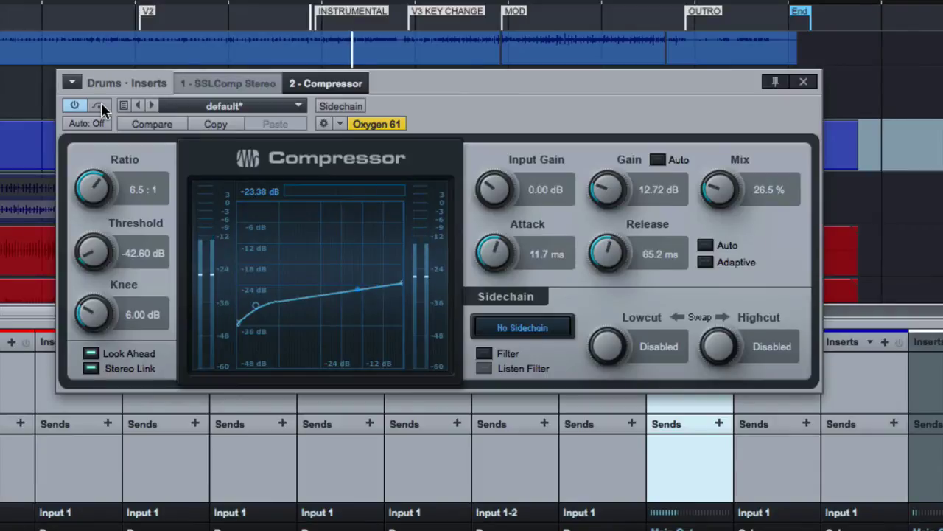
key("space")
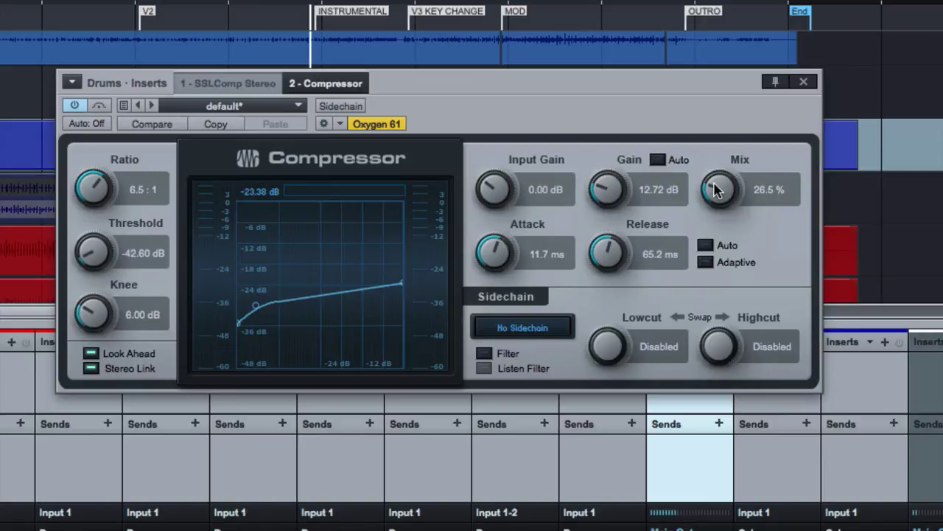
left_click_drag(720, 191, 717, 178)
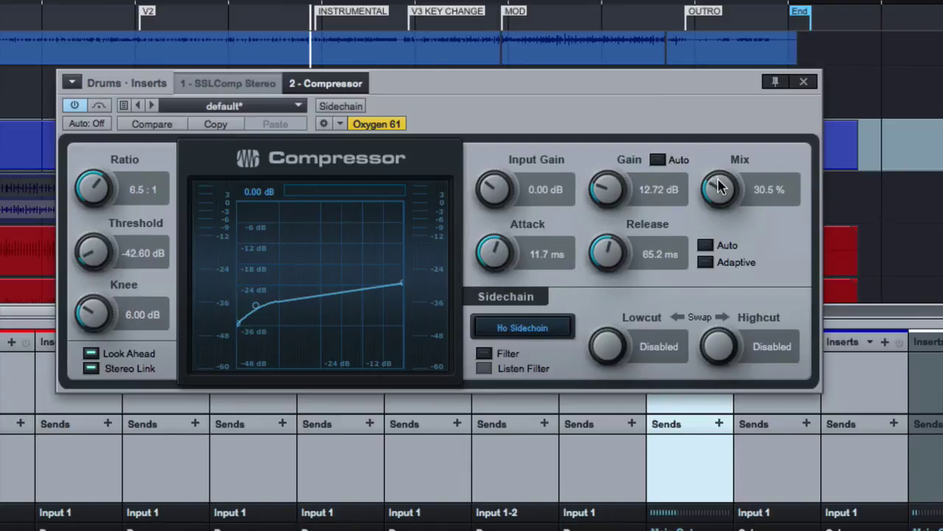
Jump Mix to 100%, move the plugin window up, then during playback blend Mix down to 33%.
left_click_drag(718, 186, 736, 76)
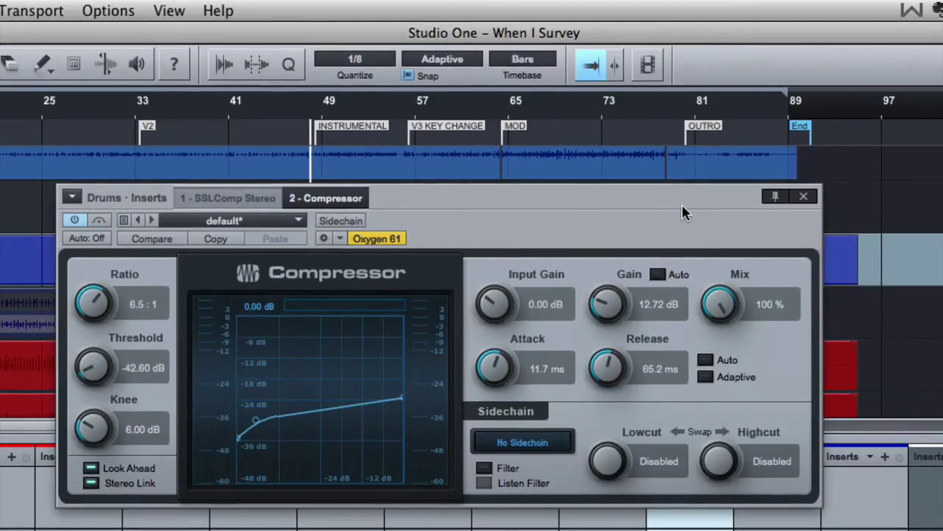
left_click_drag(682, 205, 696, 139)
key("space")
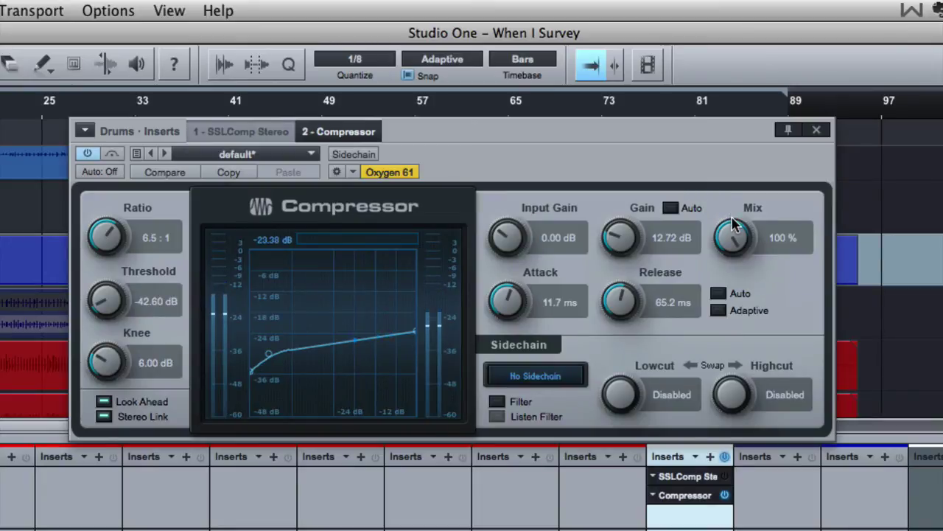
left_click_drag(736, 230, 738, 368)
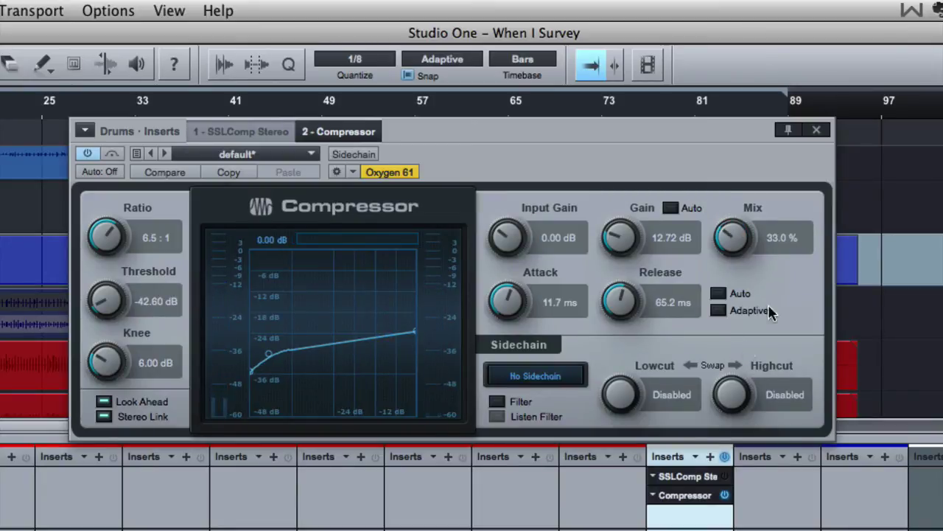